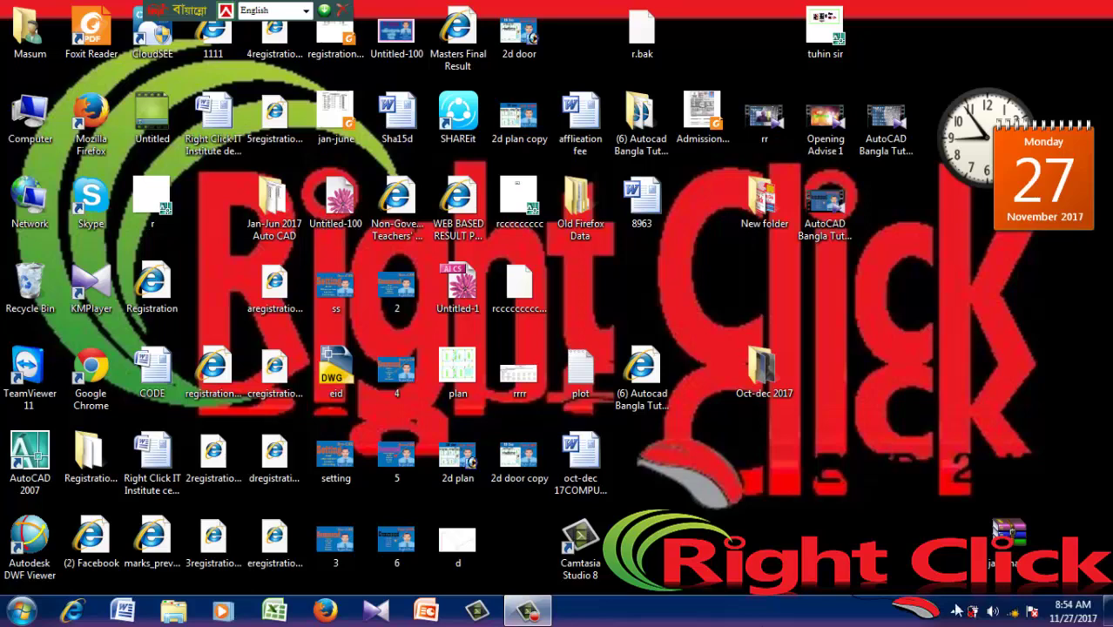
Step: Launch AutoCAD 2007 from its desktop shortcut
{"action": "left_click", "coordinate": [40, 478]}
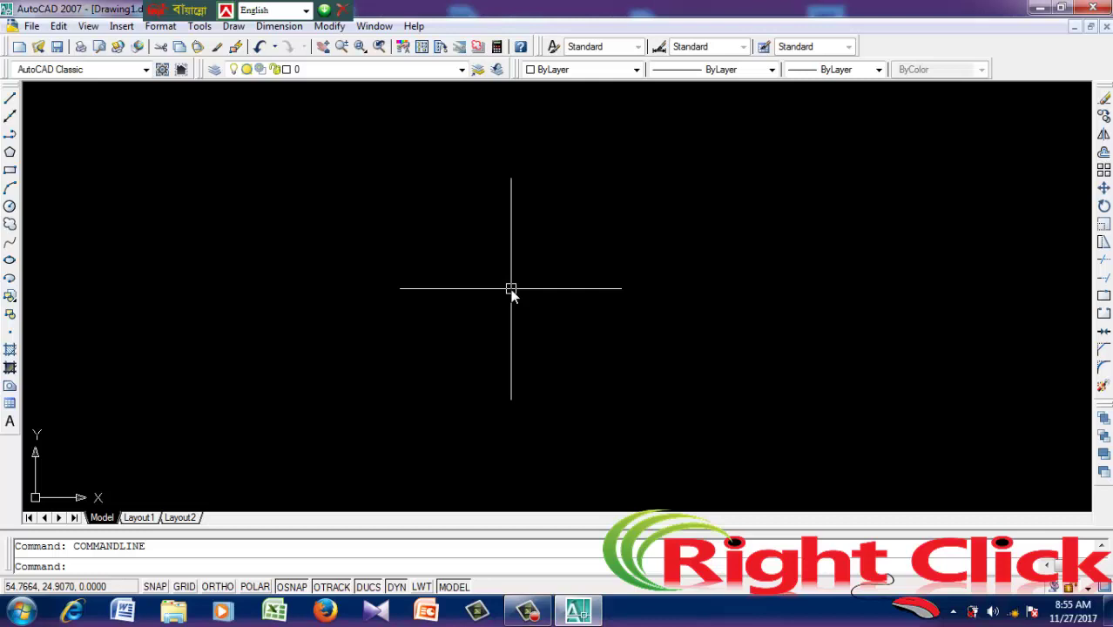
Step: Close the Bijoy Ekushe language bar and open Options from the Tools menu
{"action": "left_click", "coordinate": [346, 11]}
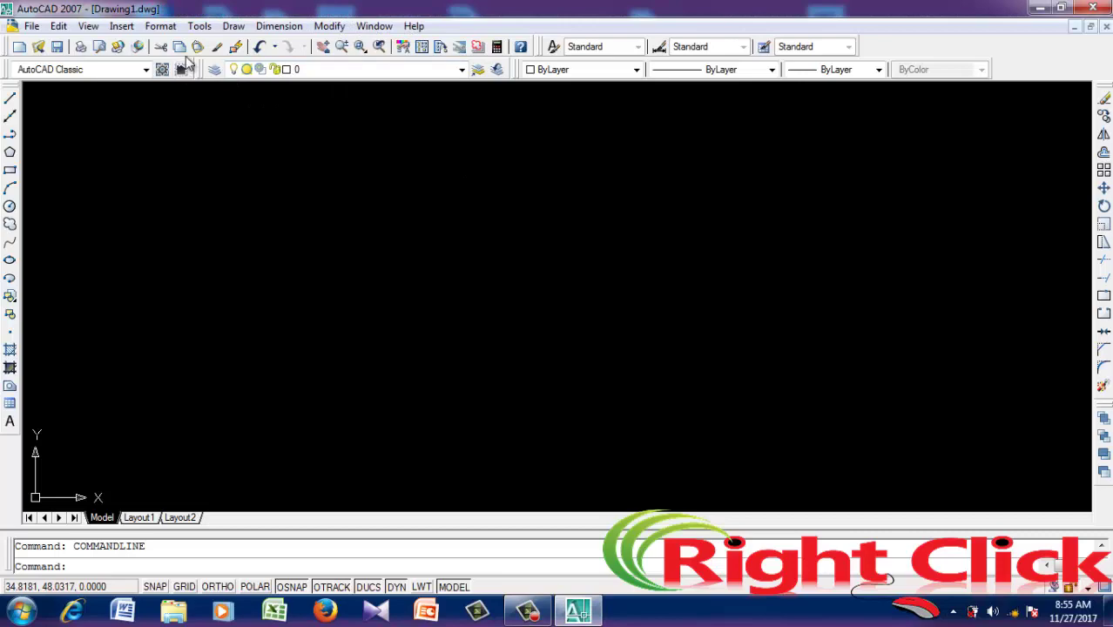
{"action": "left_click", "coordinate": [202, 27]}
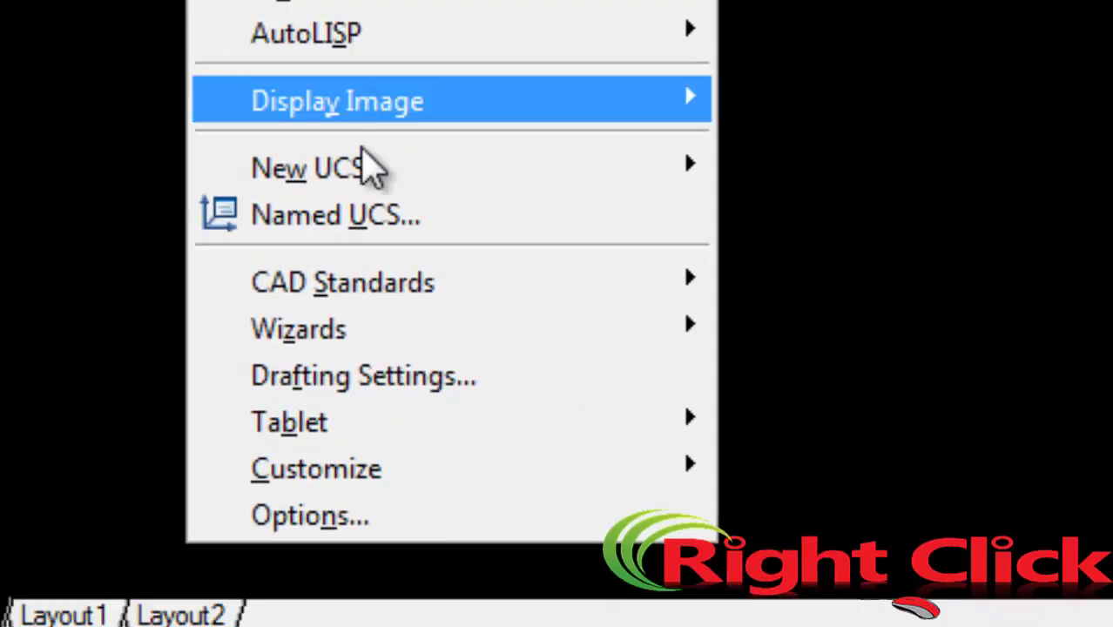
{"action": "left_click", "coordinate": [385, 516]}
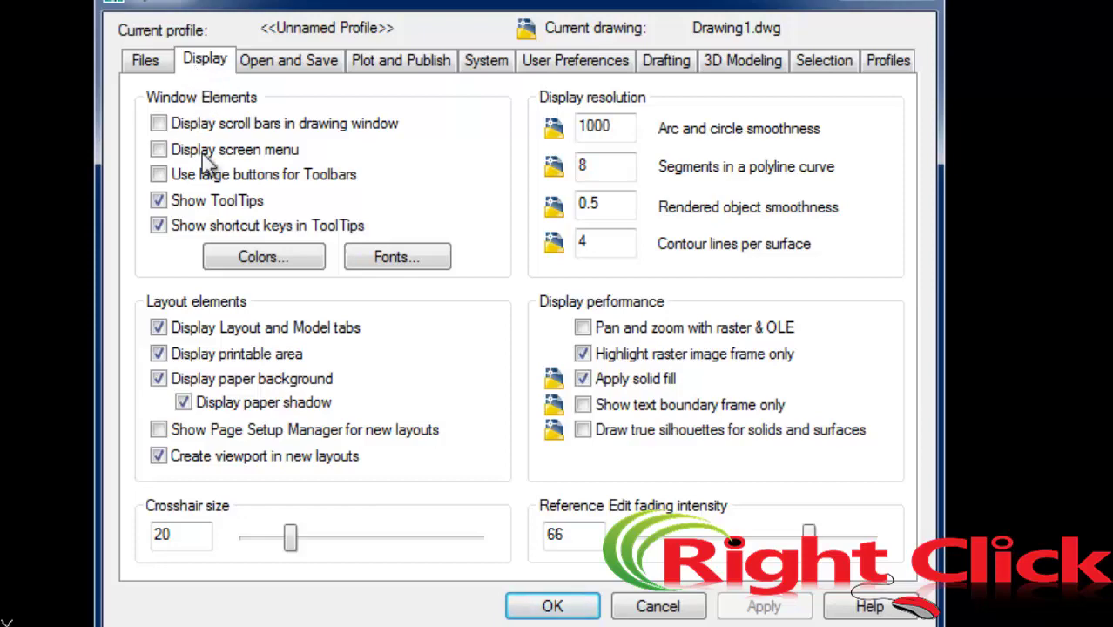
Step: In Drawing Window Colors, preview cyan, yellow, red, then white as the model space background
{"action": "left_click", "coordinate": [280, 253]}
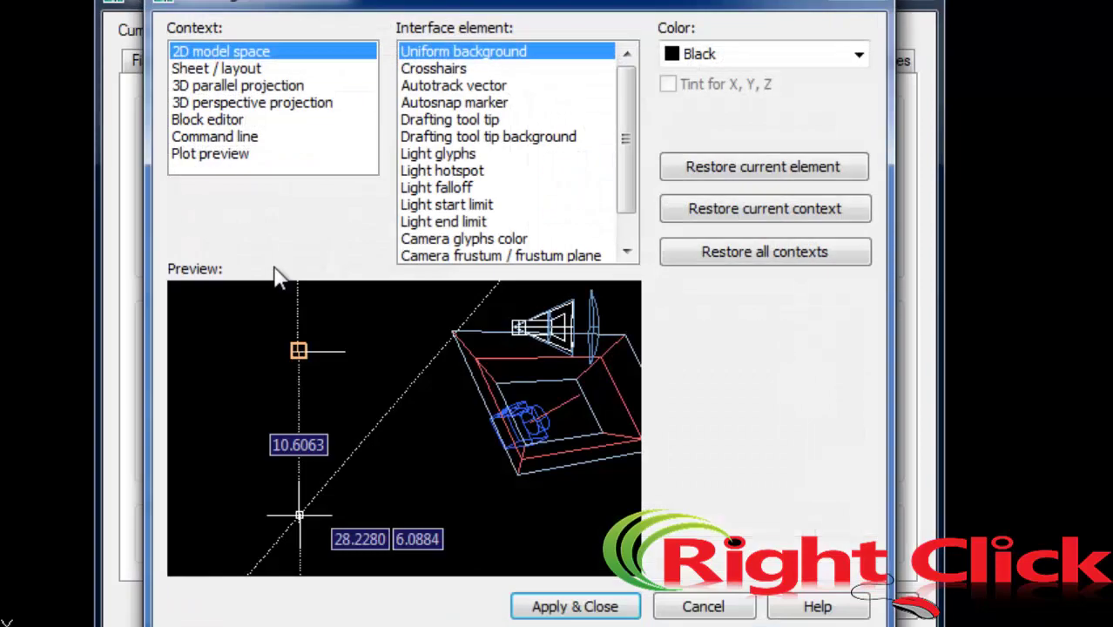
{"action": "left_click", "coordinate": [708, 61]}
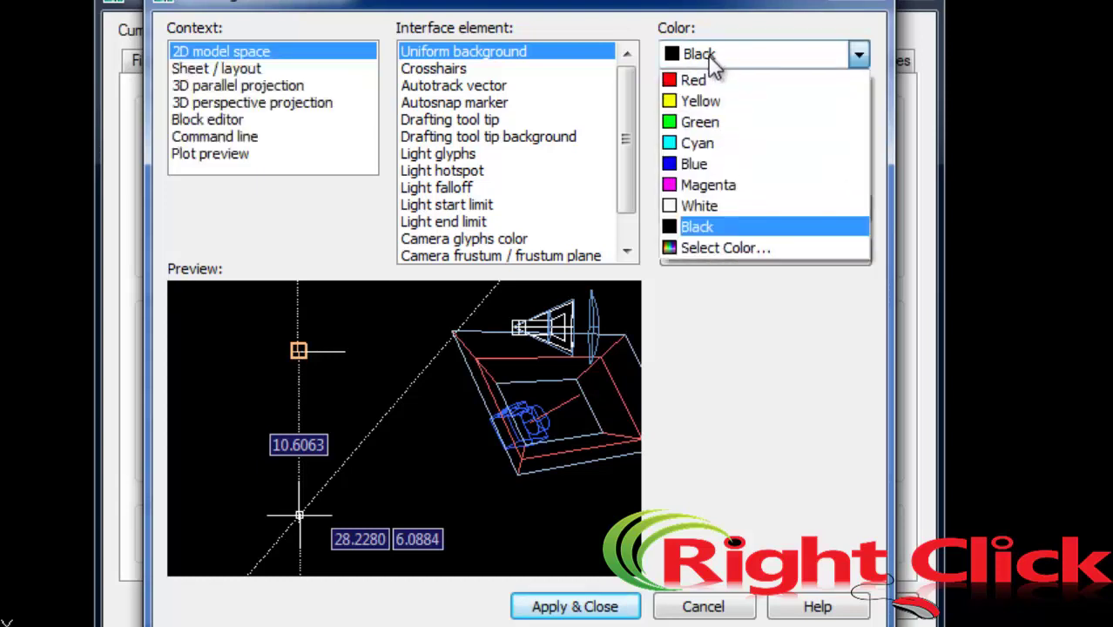
{"action": "left_click", "coordinate": [722, 148]}
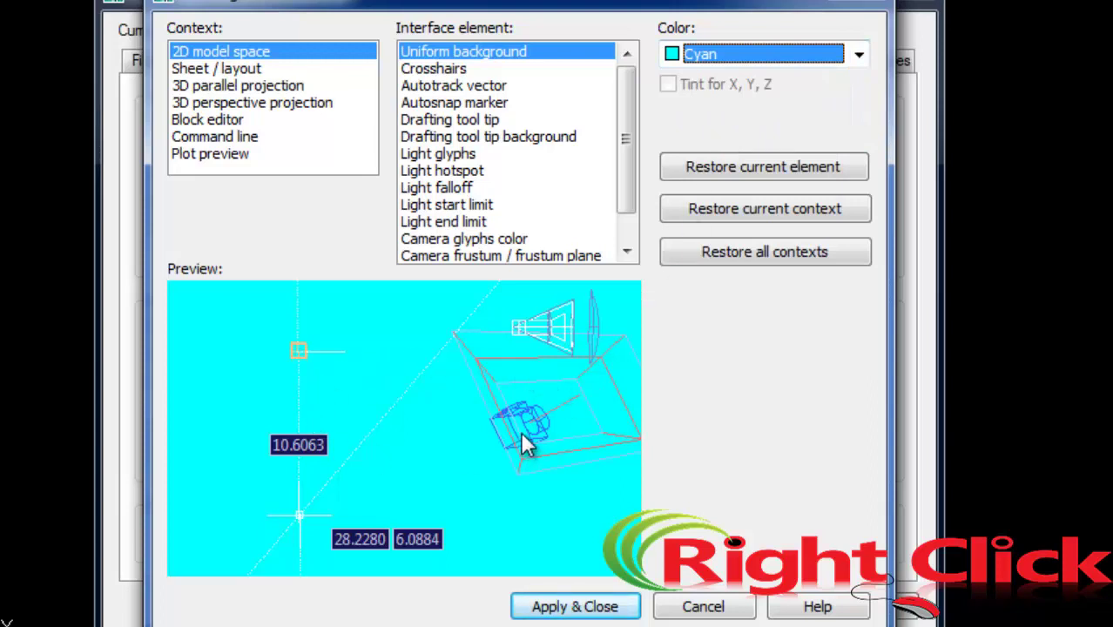
{"action": "left_click", "coordinate": [739, 60]}
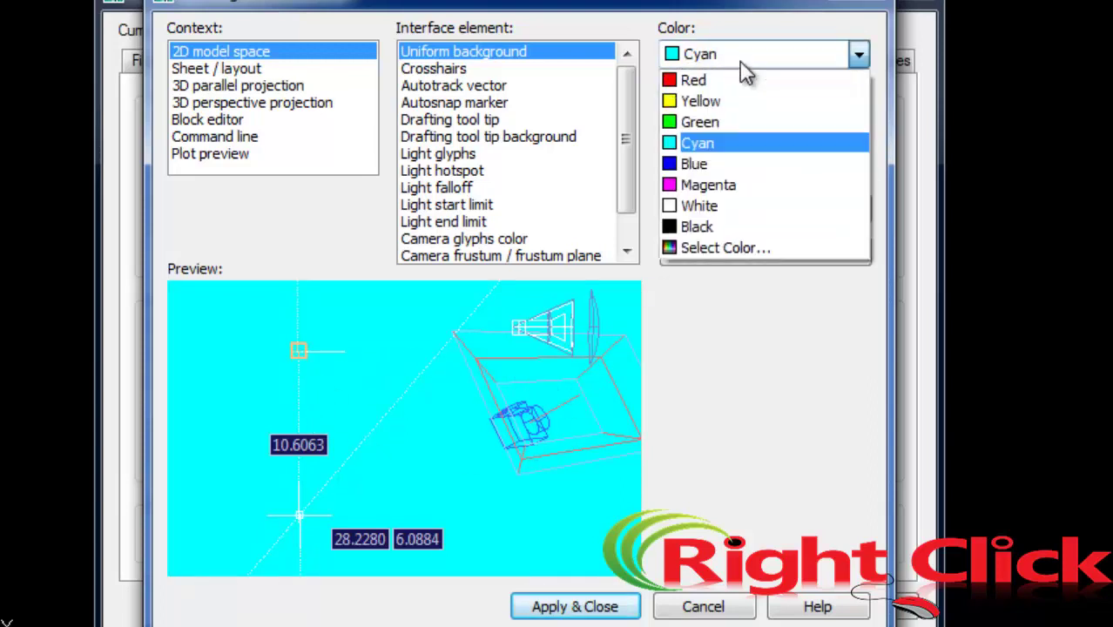
{"action": "left_click", "coordinate": [736, 102]}
{"action": "left_click", "coordinate": [731, 57]}
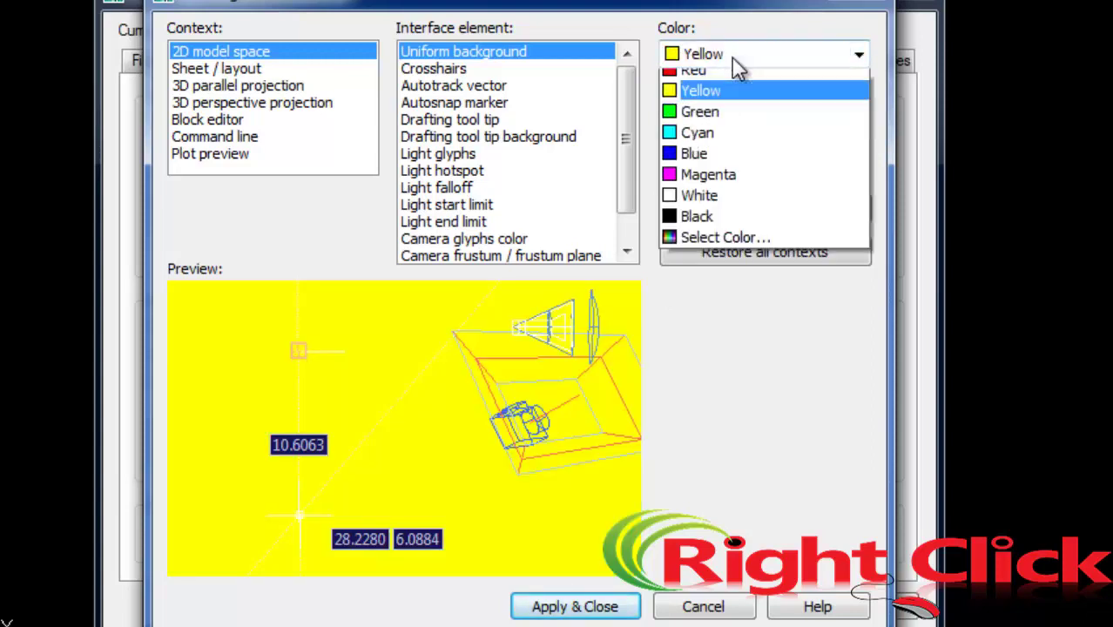
{"action": "left_click", "coordinate": [728, 80]}
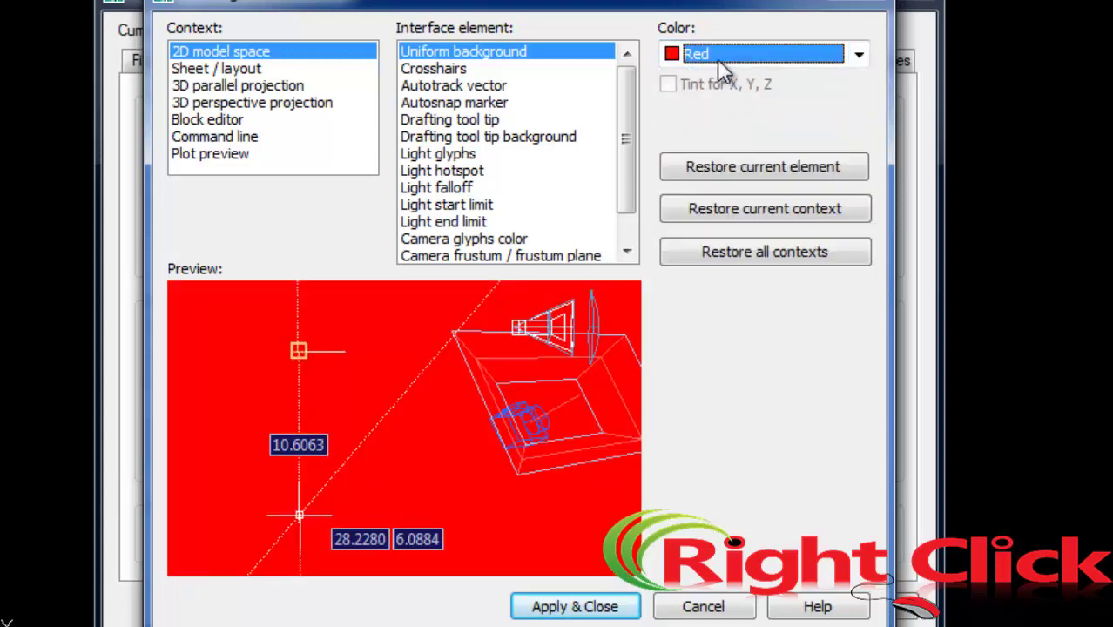
{"action": "left_click", "coordinate": [717, 58]}
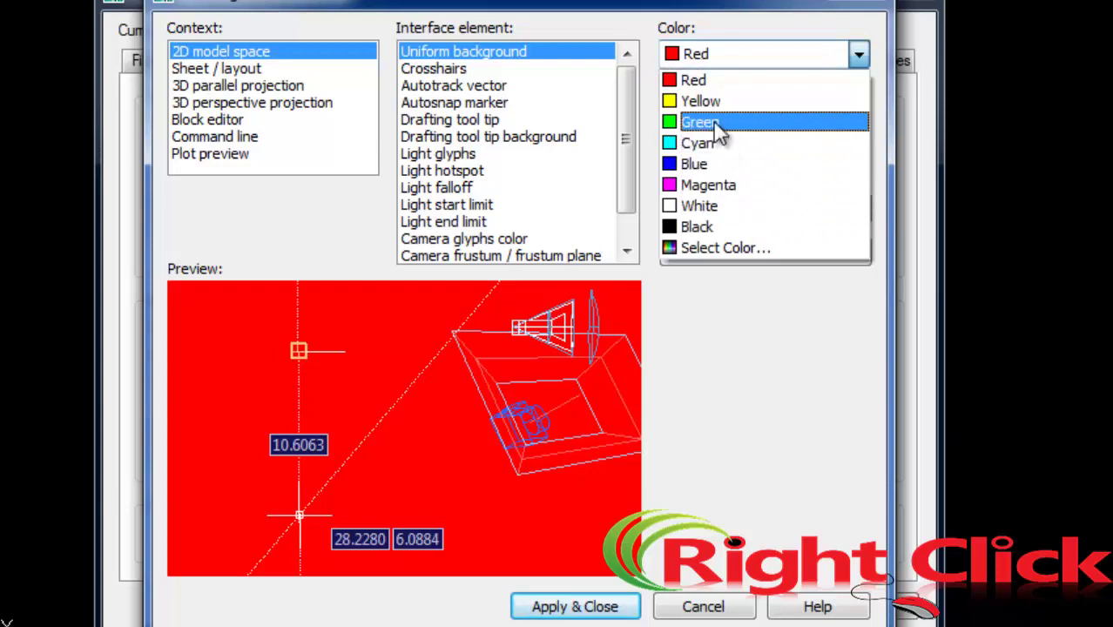
{"action": "left_click", "coordinate": [743, 209]}
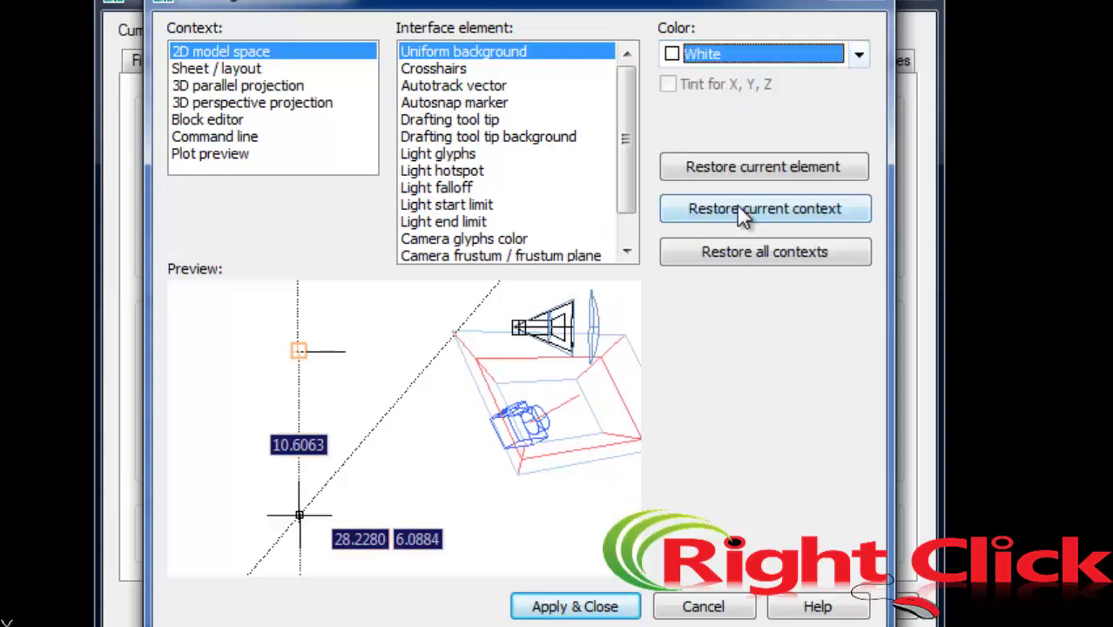
{"action": "left_click", "coordinate": [770, 54]}
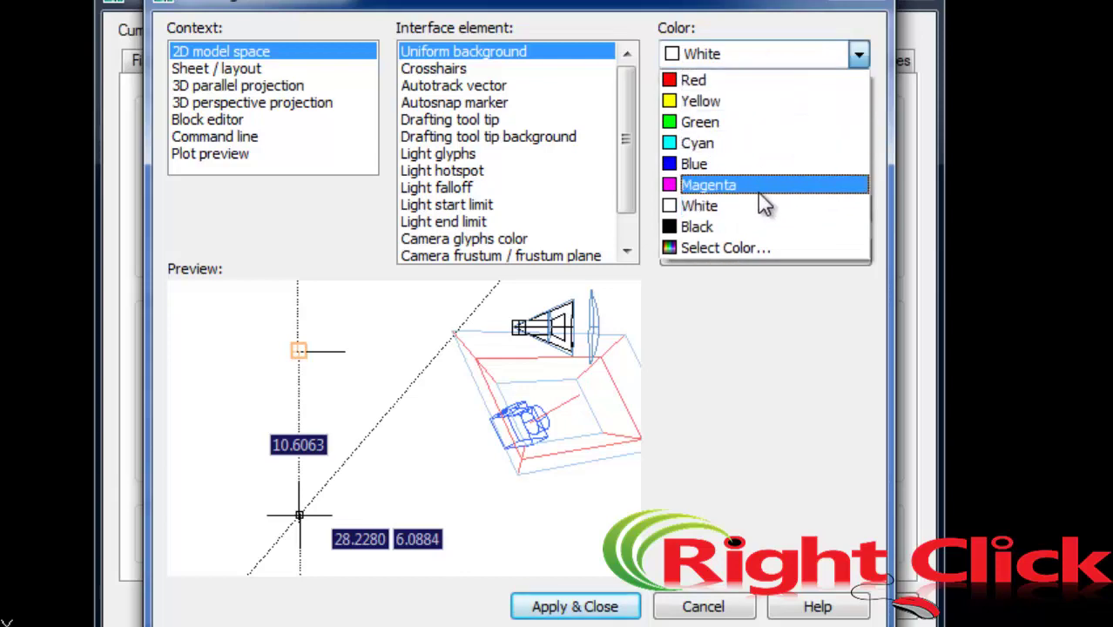
Step: Set the 2D model space uniform background to ACI colour 100 green and apply it
{"action": "left_click", "coordinate": [762, 248]}
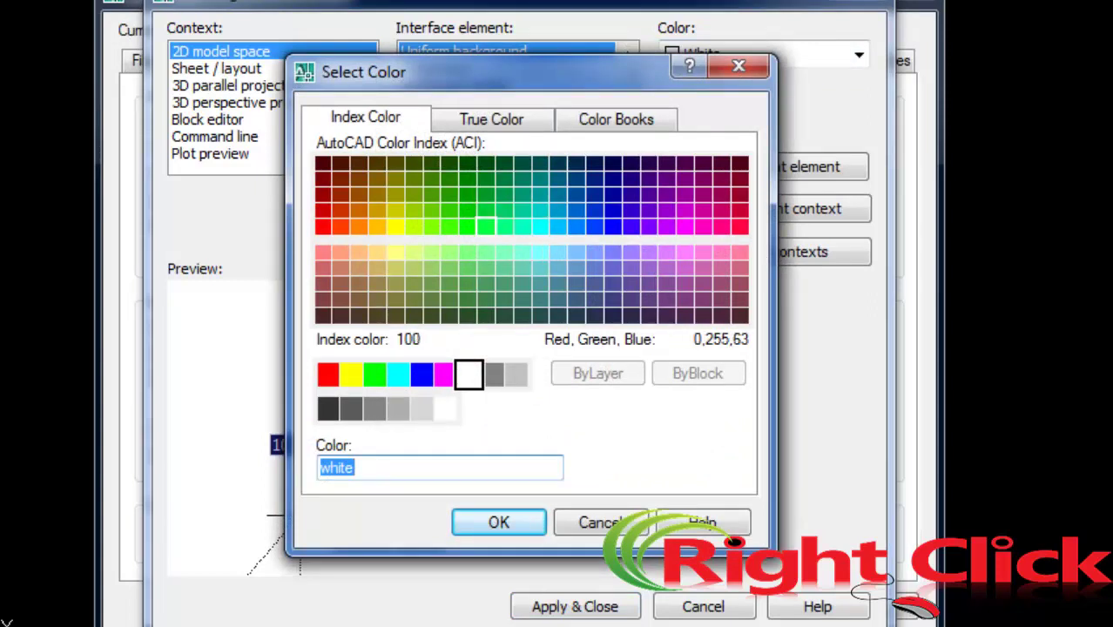
{"action": "left_click", "coordinate": [486, 227]}
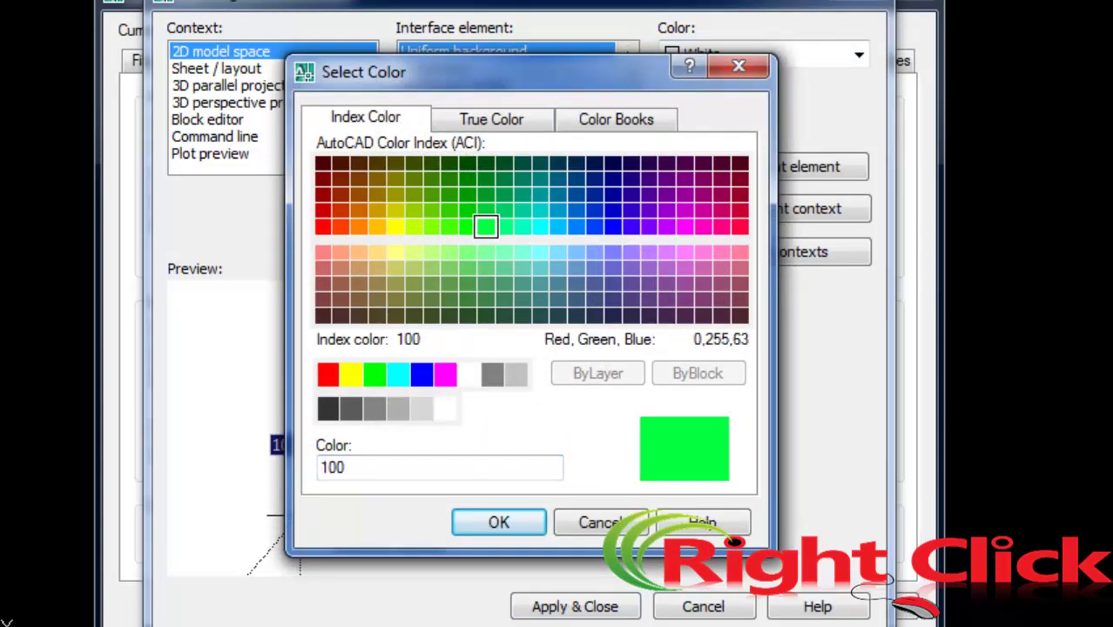
{"action": "left_click", "coordinate": [499, 521]}
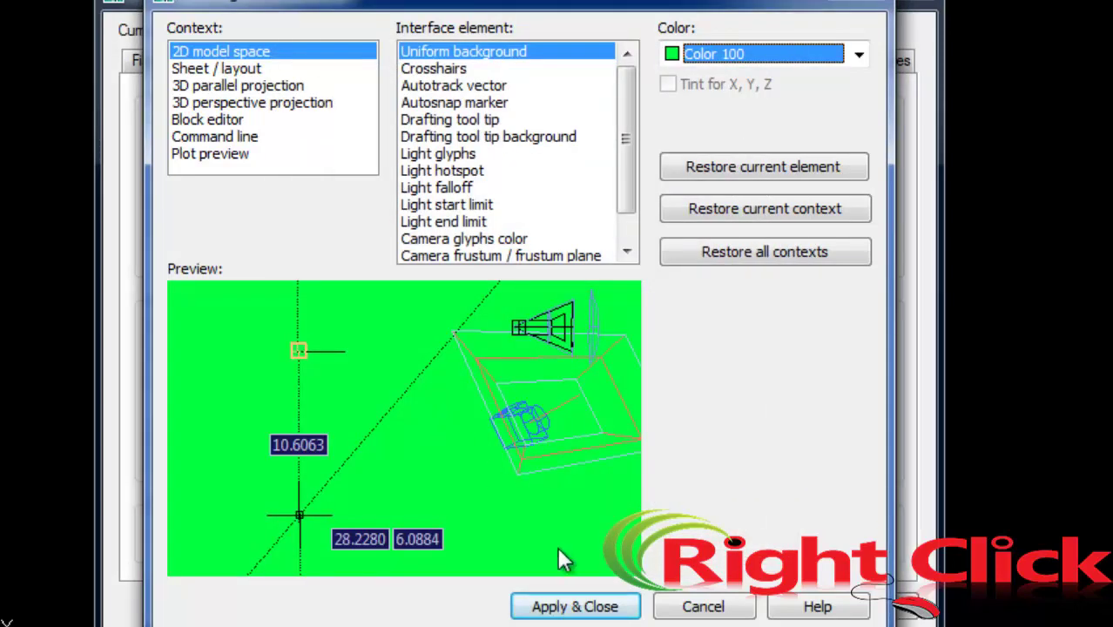
{"action": "left_click", "coordinate": [608, 608]}
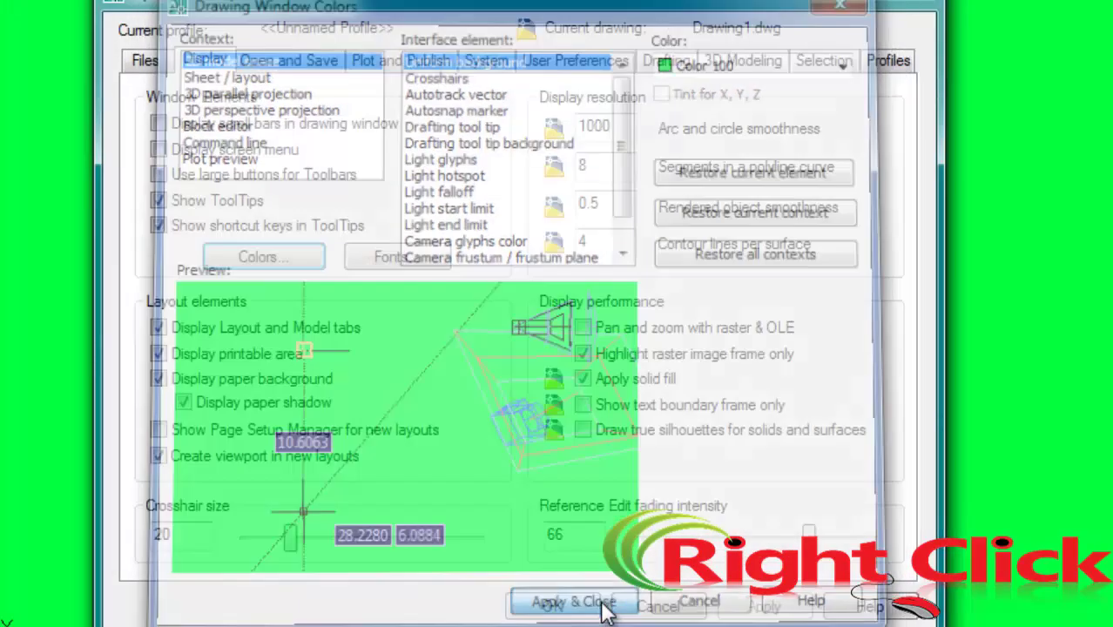
{"action": "left_click", "coordinate": [767, 606]}
Step: Close Options and draw eight connected test line segments with the L command
{"action": "key", "text": "Return"}
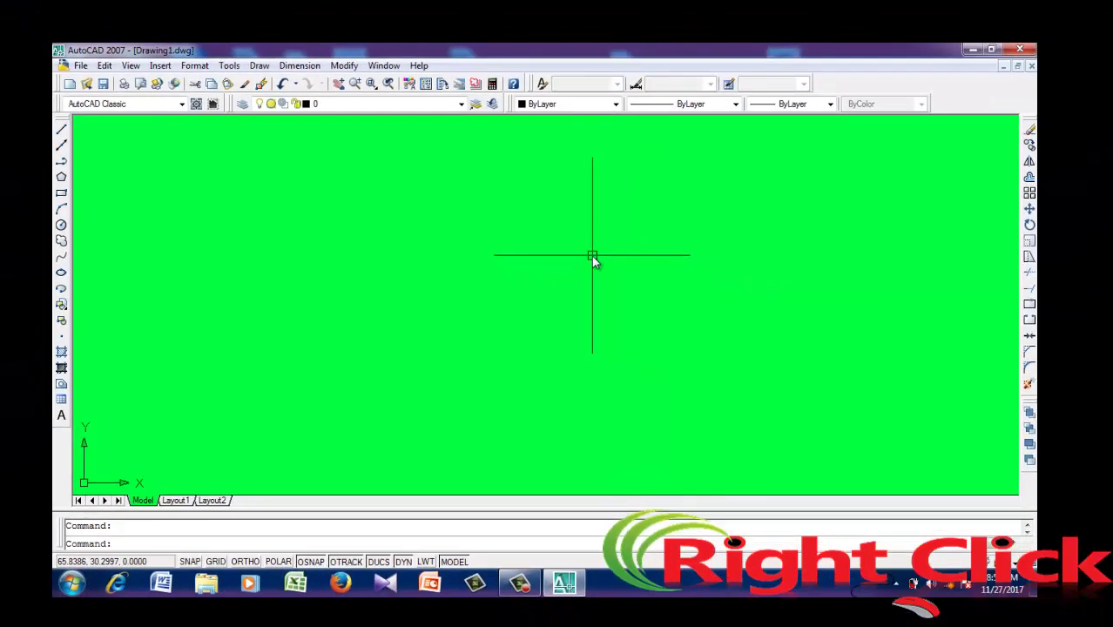
{"action": "type", "text": "l"}
{"action": "key", "text": "Return"}
{"action": "left_click", "coordinate": [444, 209]}
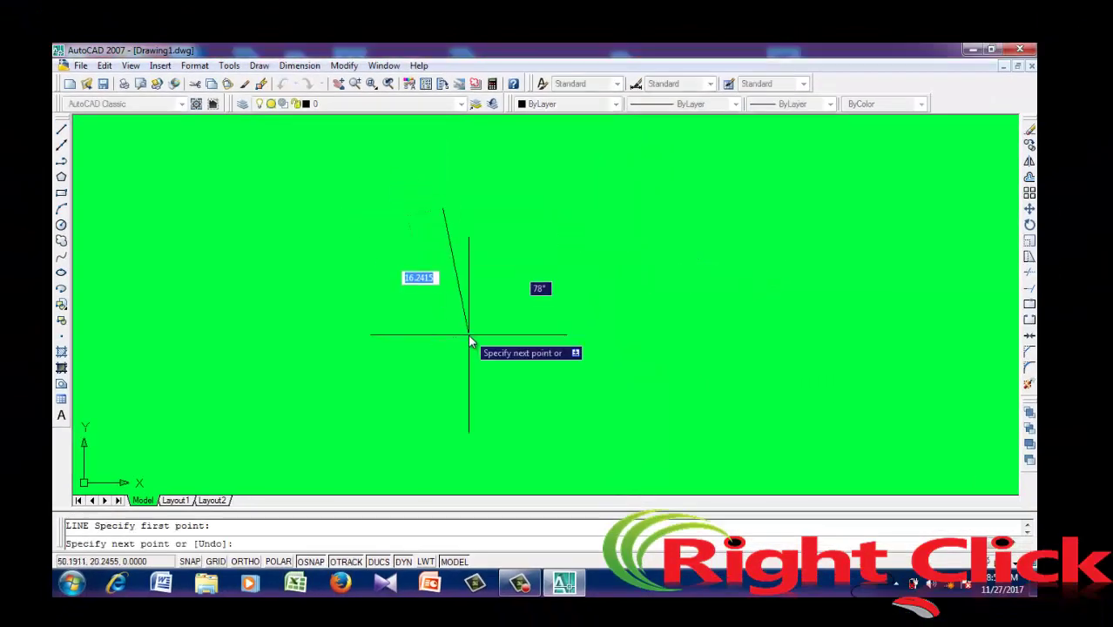
{"action": "left_click", "coordinate": [468, 334]}
{"action": "left_click", "coordinate": [568, 310]}
{"action": "left_click", "coordinate": [550, 237]}
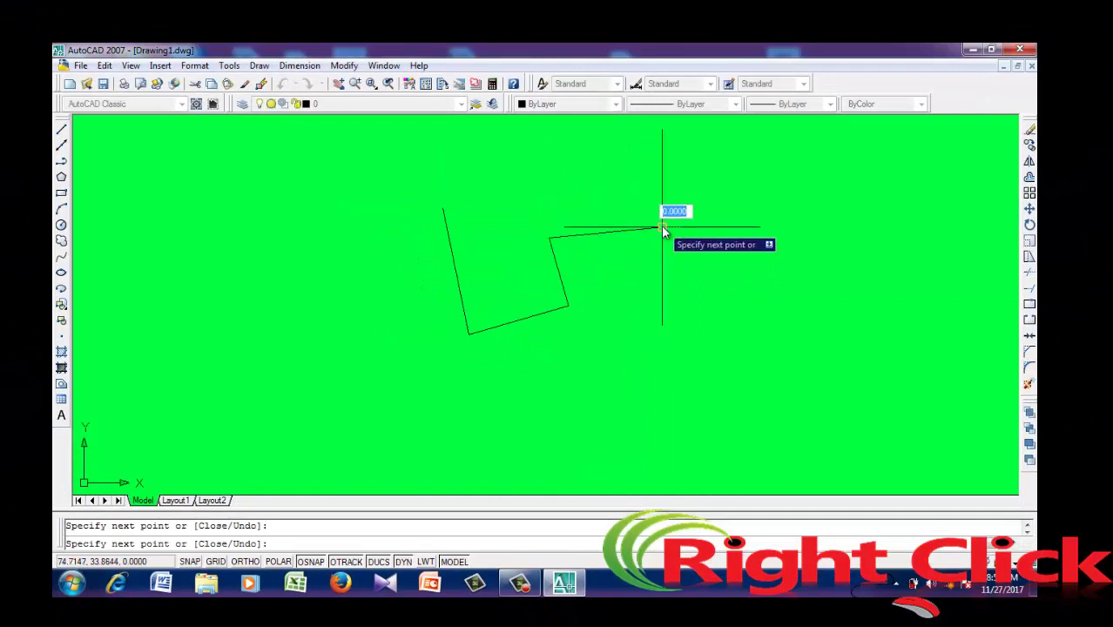
{"action": "left_click", "coordinate": [662, 228]}
{"action": "left_click", "coordinate": [701, 327]}
{"action": "left_click", "coordinate": [781, 286]}
{"action": "left_click", "coordinate": [745, 218]}
{"action": "left_click", "coordinate": [652, 322]}
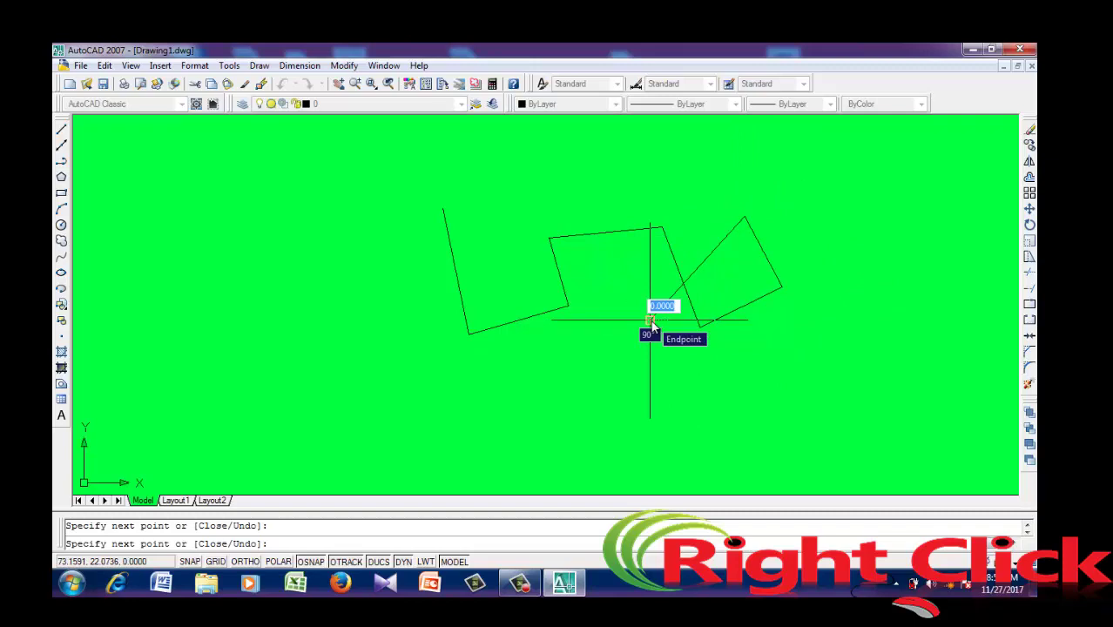
{"action": "key", "text": "Escape"}
Step: Set the crosshair size to 69 on the Options Display tab and apply it
{"action": "left_click", "coordinate": [229, 65]}
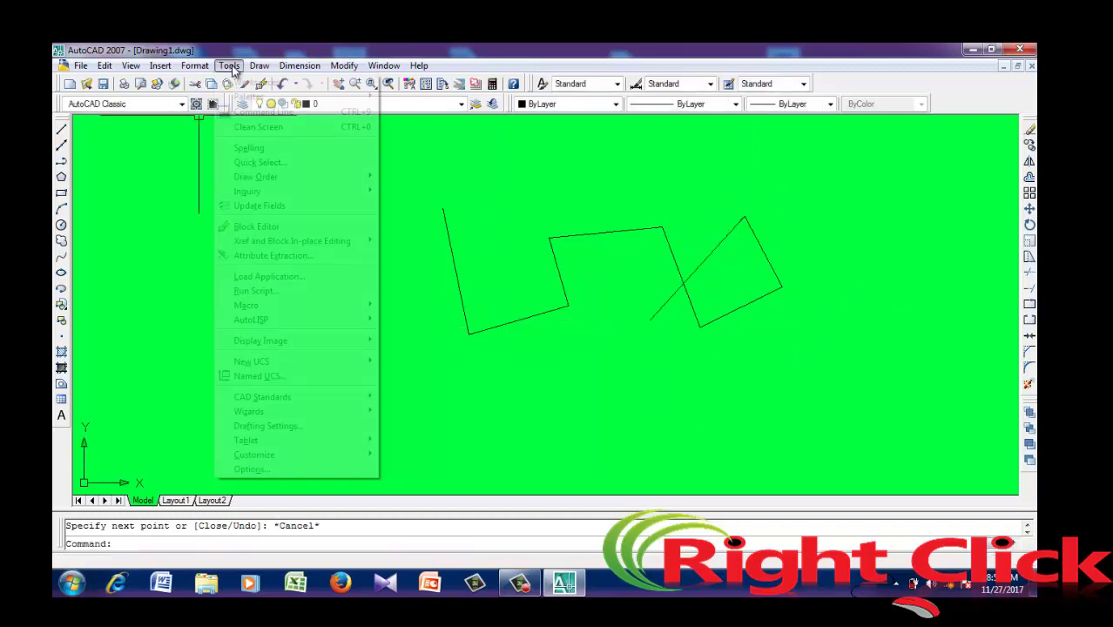
{"action": "left_click", "coordinate": [304, 467]}
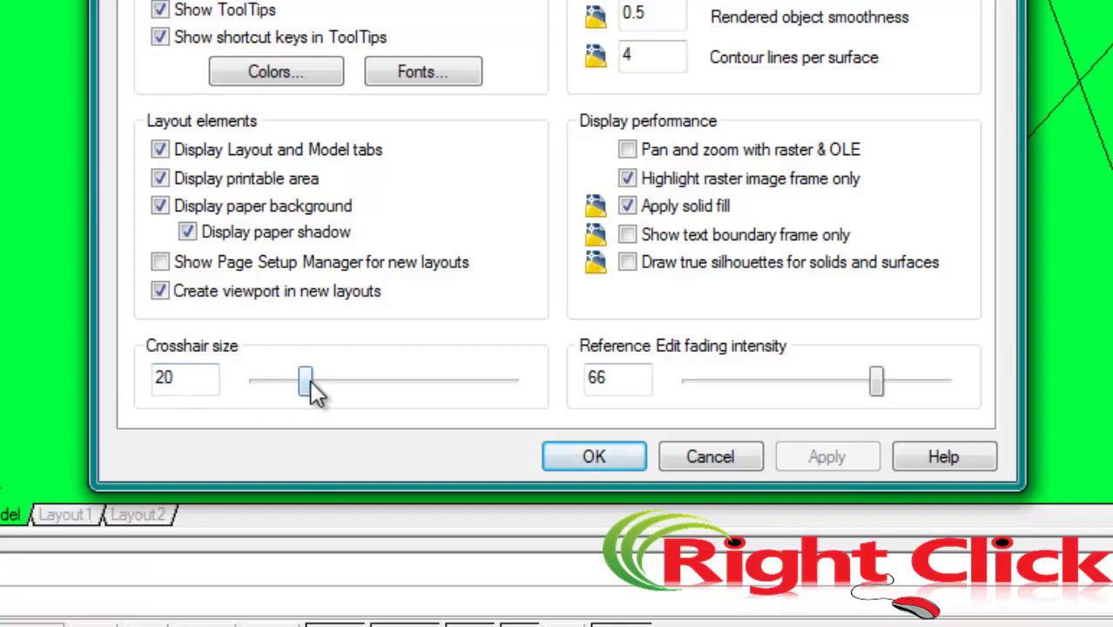
{"action": "left_click_drag", "start_coordinate": [311, 381], "coordinate": [435, 397]}
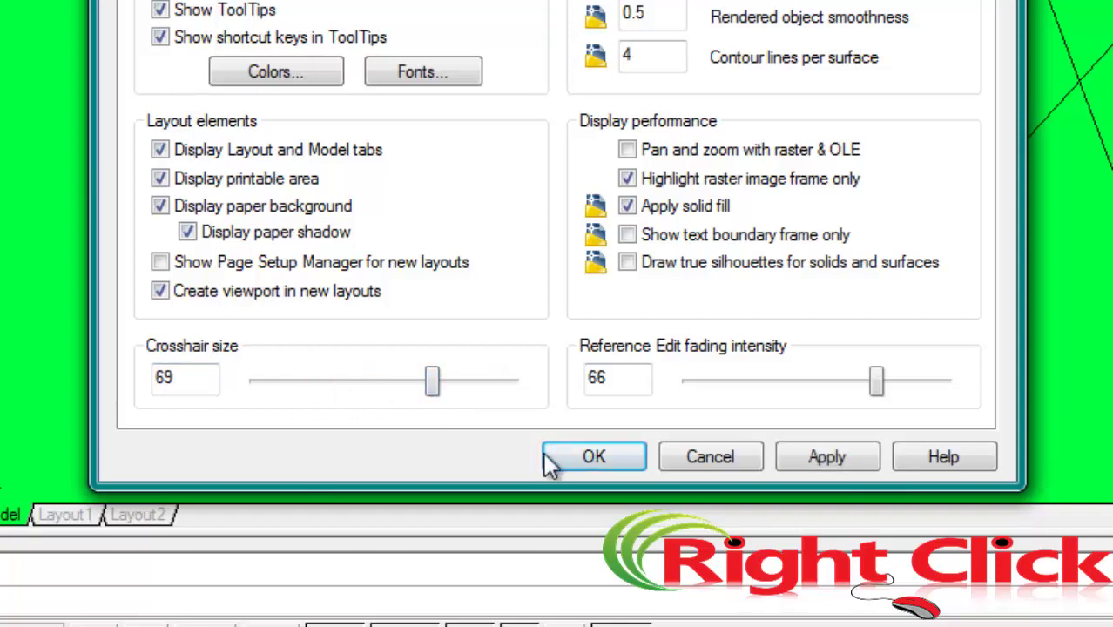
{"action": "left_click", "coordinate": [805, 462]}
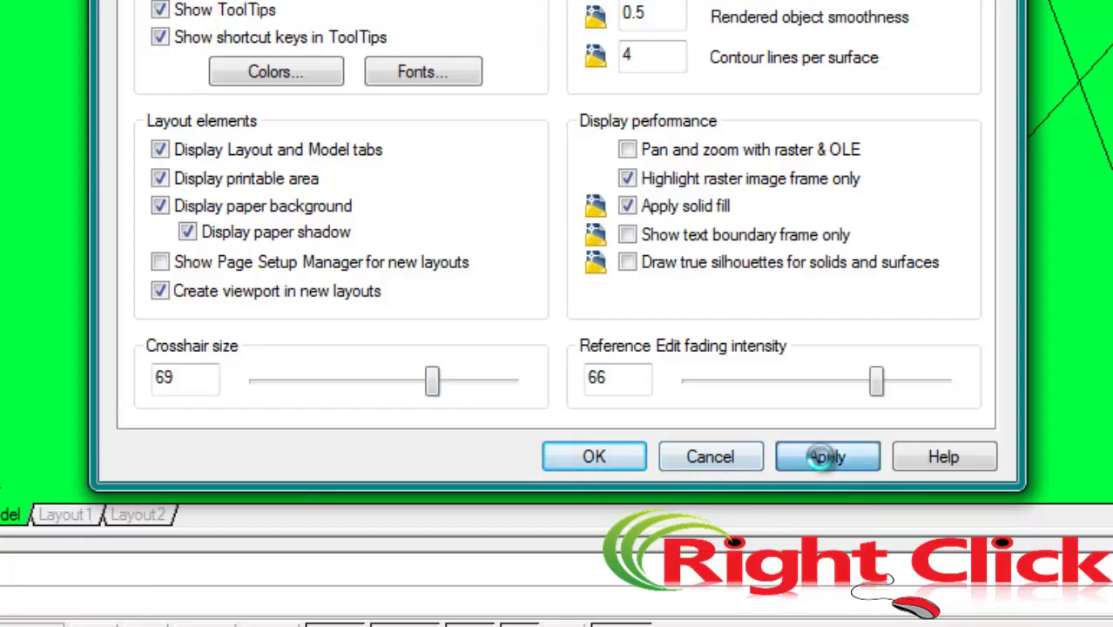
{"action": "left_click", "coordinate": [598, 464]}
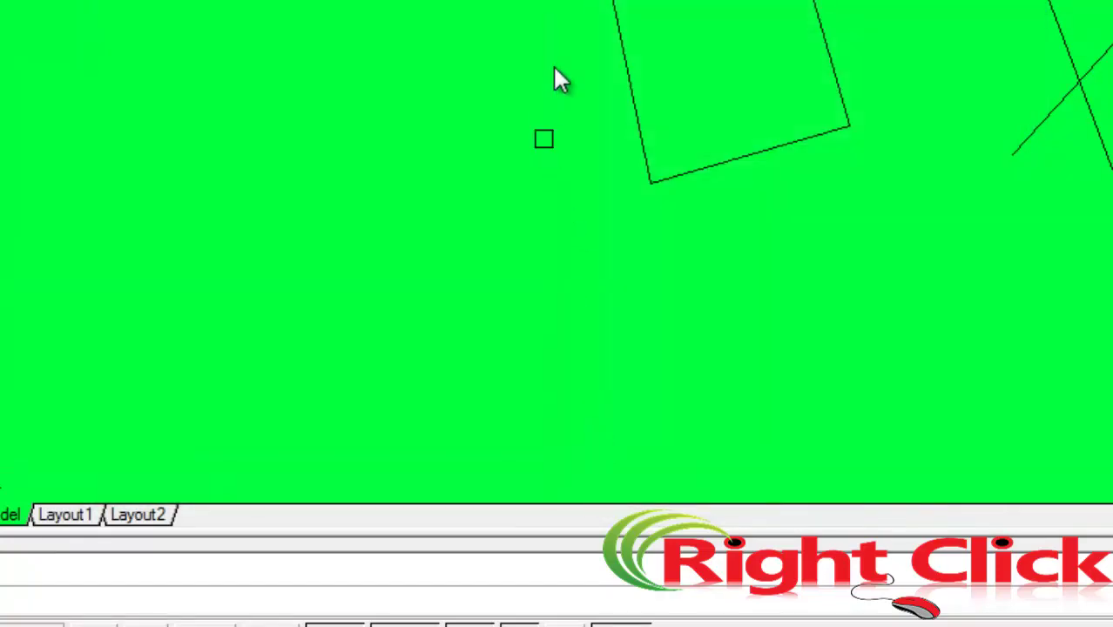